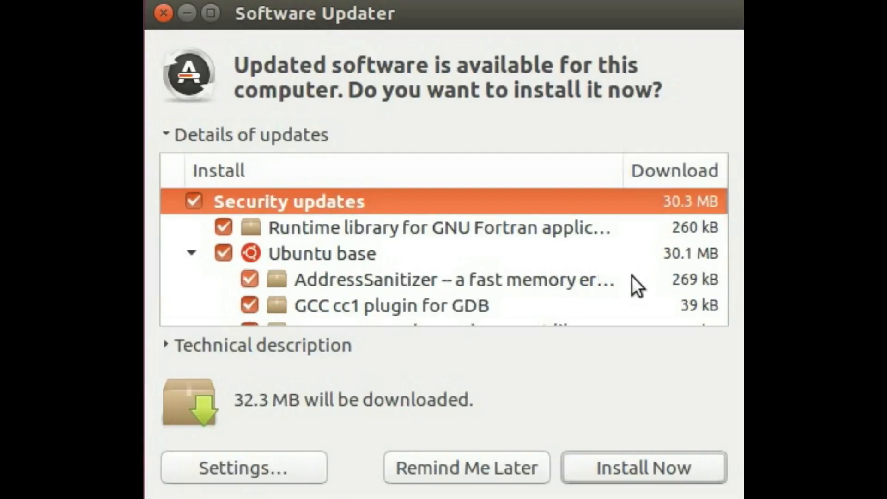
# Step: Examine the packages listed under Security updates, including the Ubuntu base group, and collapse that group when done
pyautogui.scroll(-1, 631, 283)
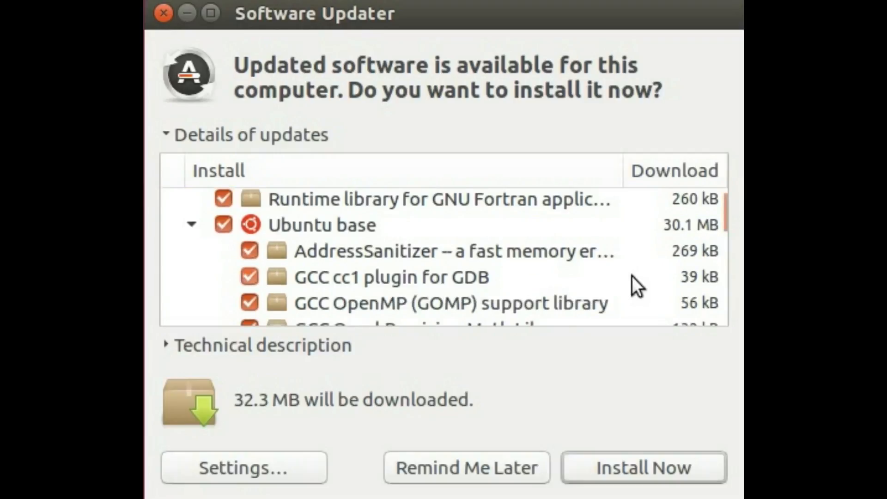
pyautogui.scroll(1, 632, 283)
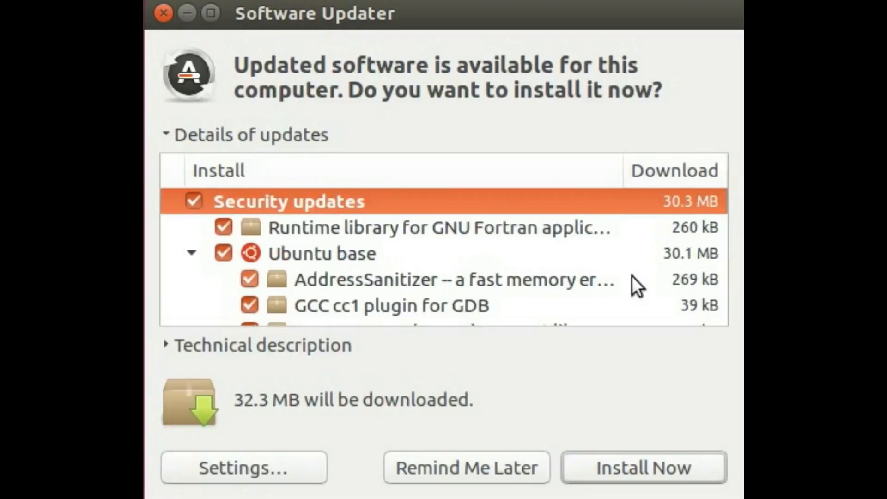
pyautogui.scroll(-1, 632, 276)
pyautogui.scroll(-1, 632, 276)
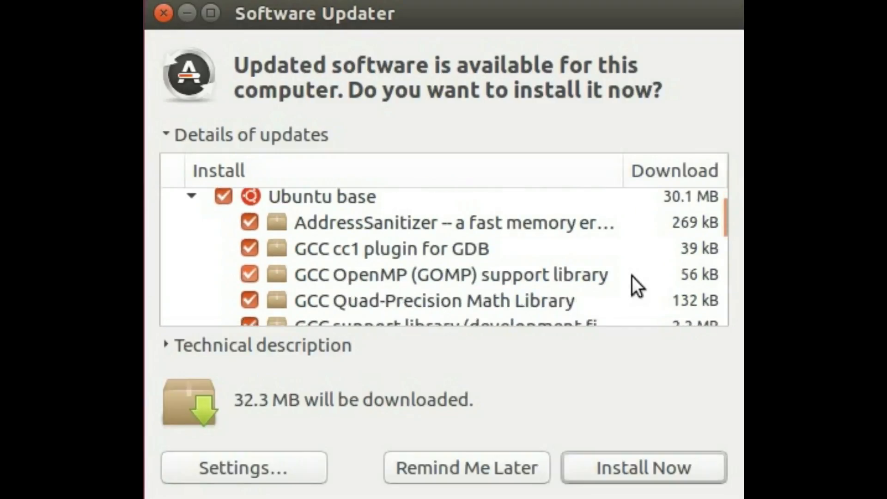
pyautogui.scroll(-1, 631, 282)
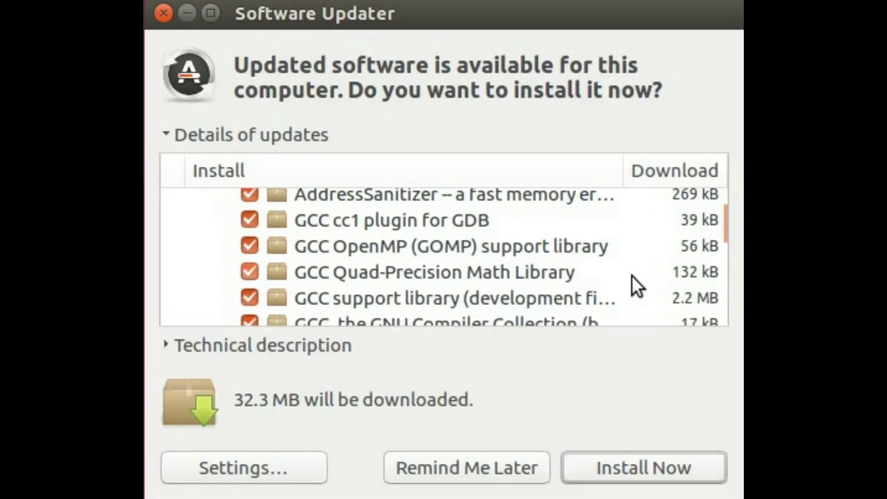
pyautogui.scroll(-2, 631, 276)
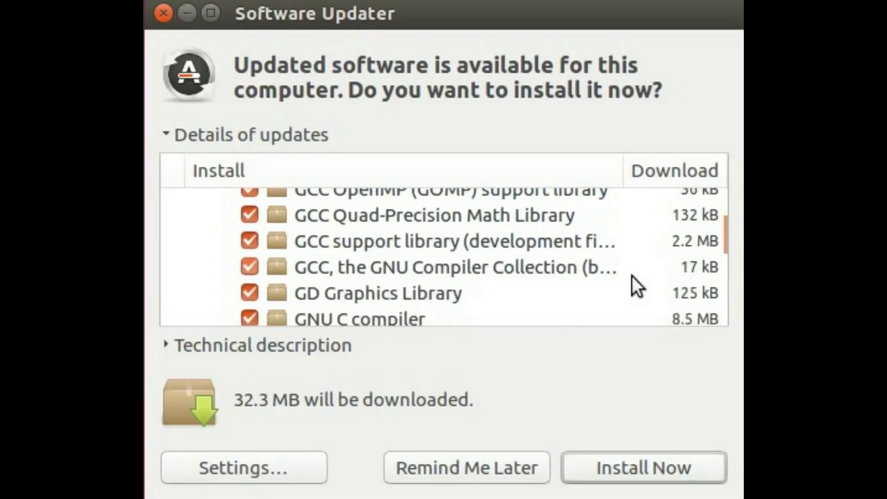
pyautogui.scroll(-3, 631, 276)
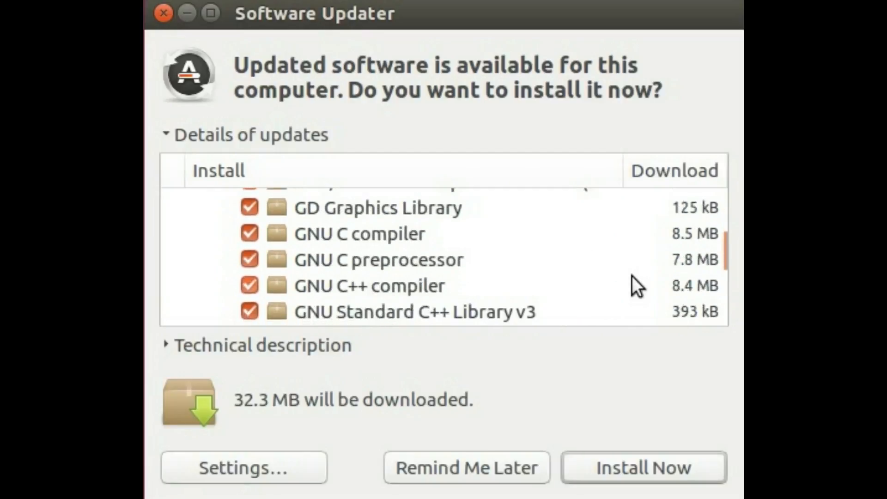
pyautogui.scroll(-3, 632, 275)
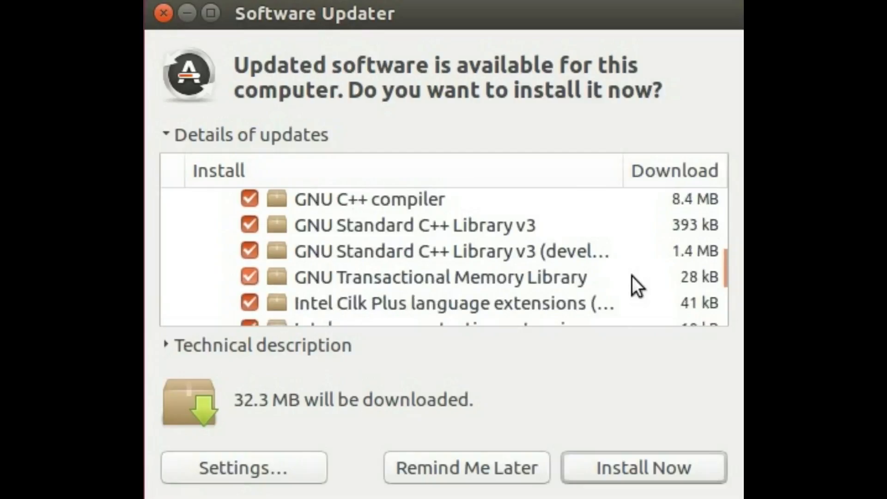
pyautogui.scroll(-4, 632, 276)
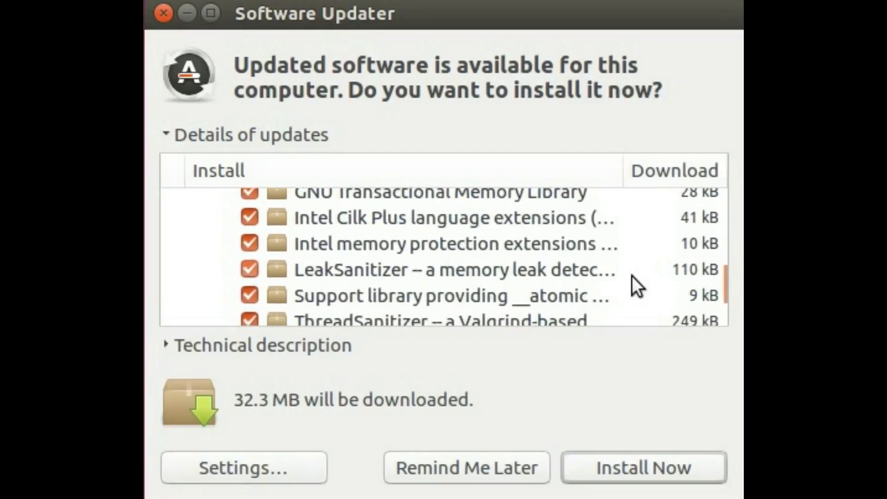
pyautogui.scroll(-3, 632, 276)
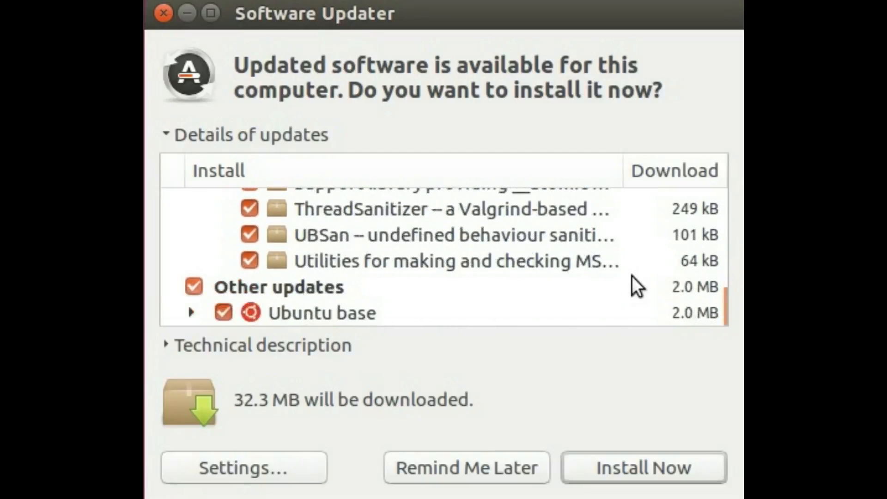
pyautogui.scroll(3, 631, 276)
pyautogui.scroll(5, 631, 276)
pyautogui.scroll(1, 632, 282)
pyautogui.scroll(5, 631, 284)
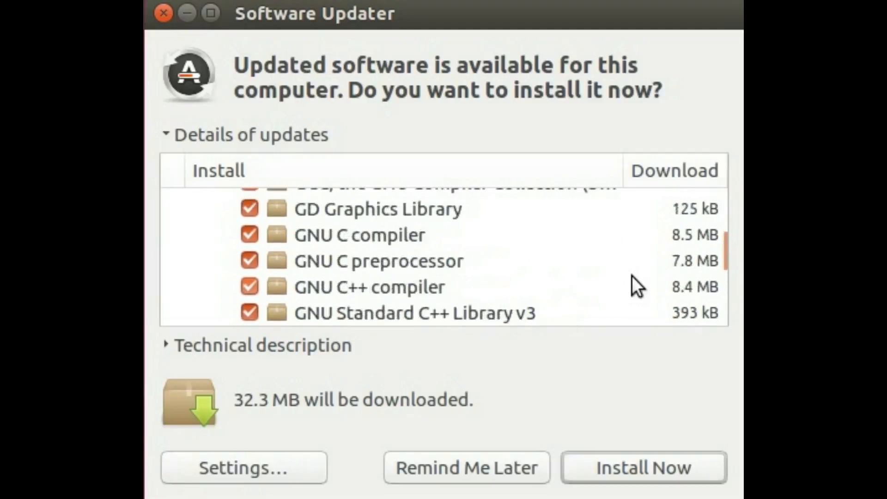
pyautogui.scroll(2, 632, 276)
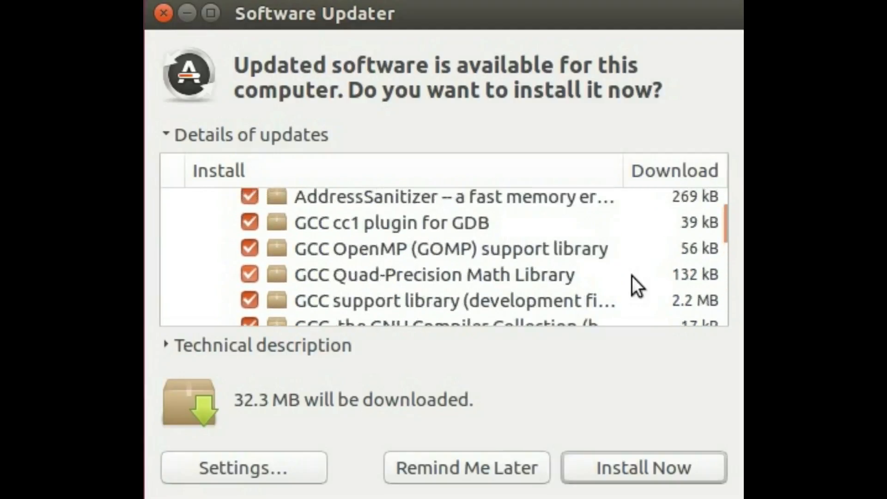
pyautogui.scroll(1, 631, 276)
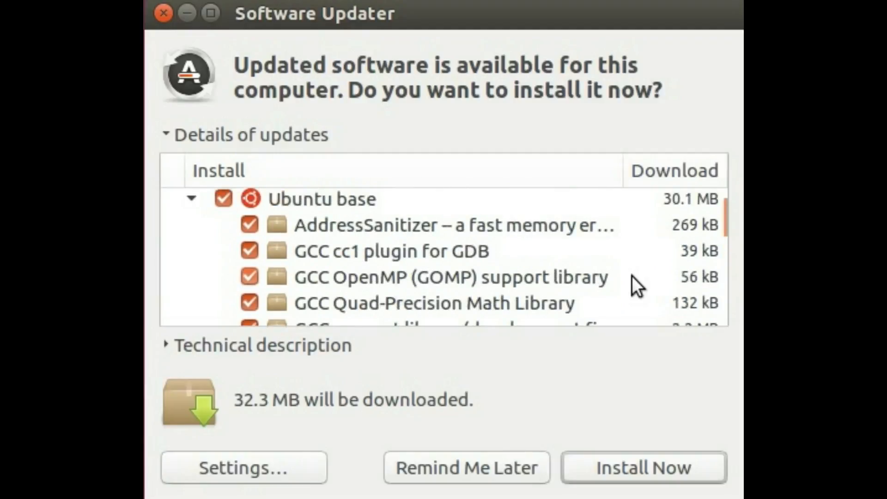
pyautogui.click(190, 198)
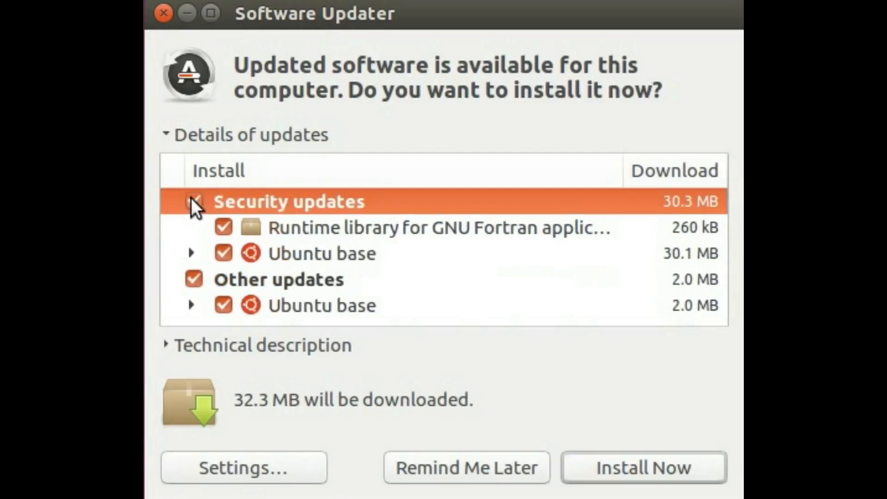
# Step: Expand and review the Ubuntu base packages under Other updates, collapse the group and postpone the update installation
pyautogui.click(191, 305)
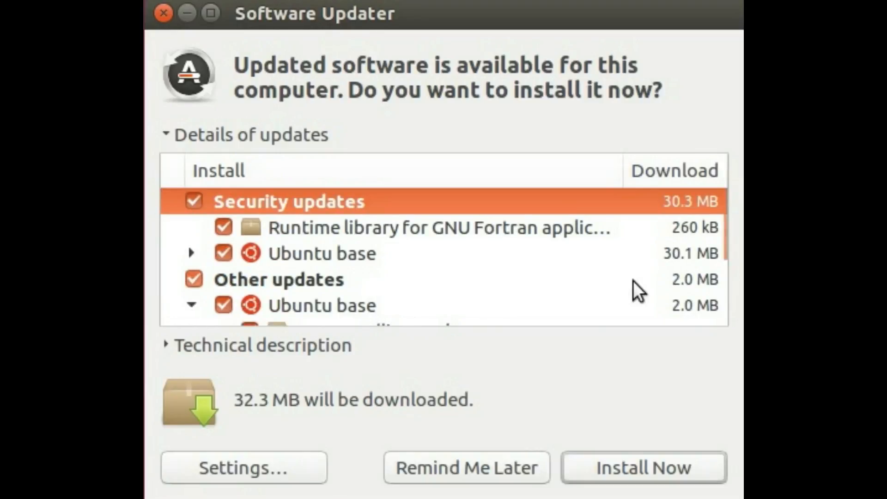
pyautogui.scroll(-3, 633, 281)
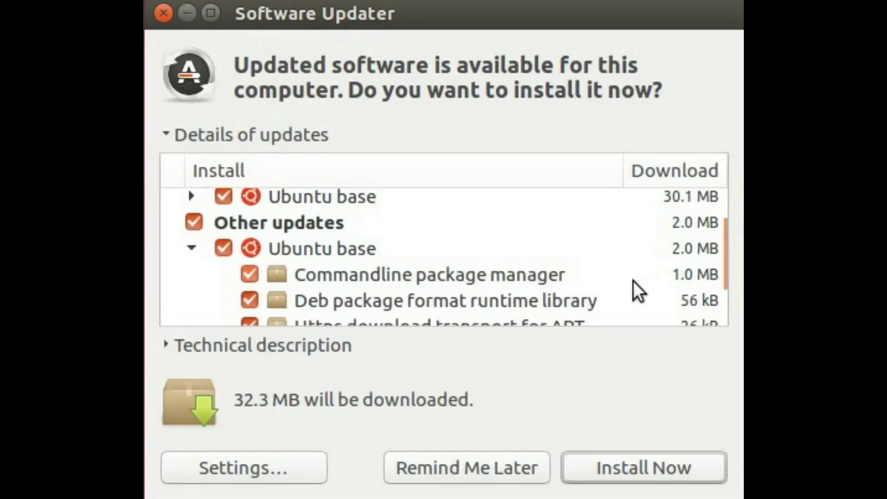
pyautogui.scroll(-1, 633, 280)
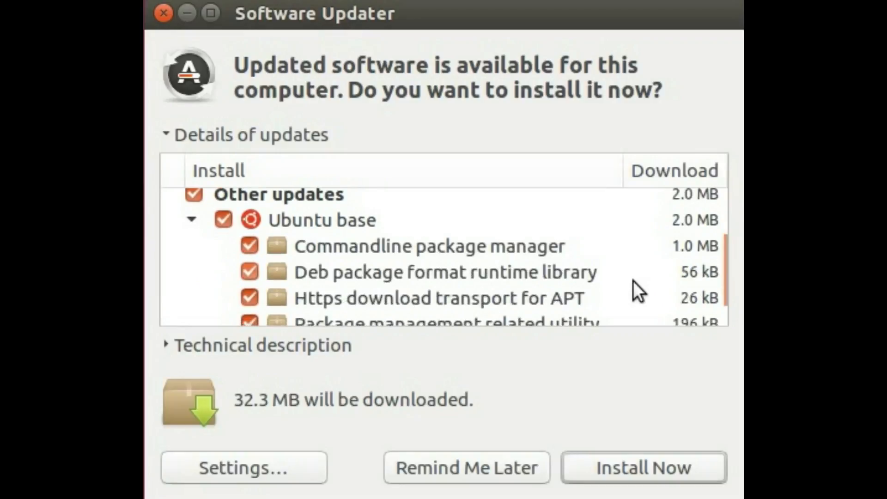
pyautogui.scroll(-1, 632, 292)
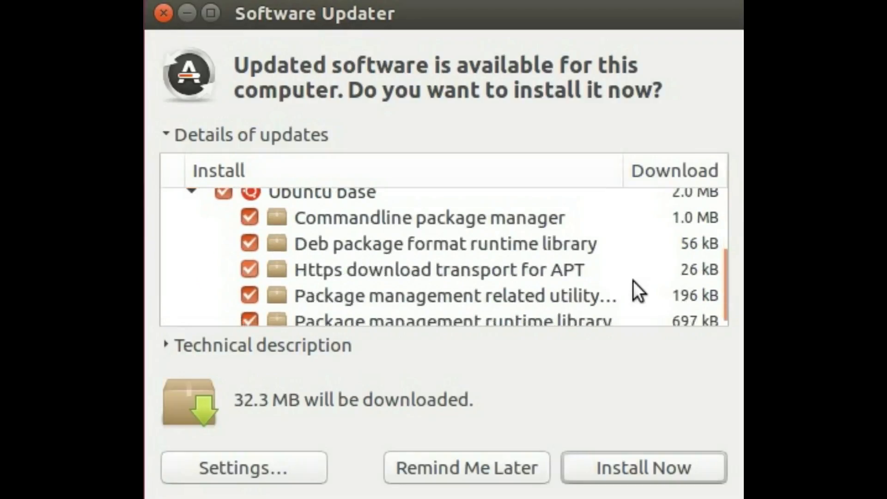
pyautogui.scroll(-1, 633, 281)
pyautogui.scroll(1, 633, 280)
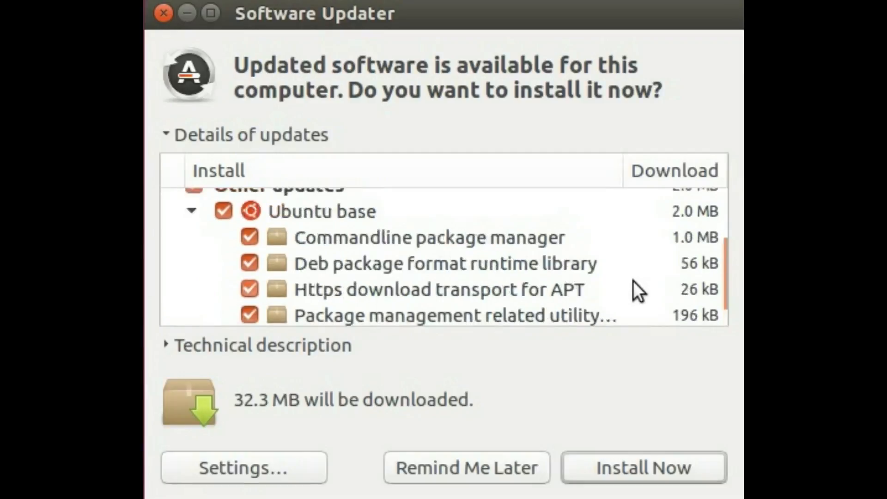
pyautogui.scroll(1, 633, 281)
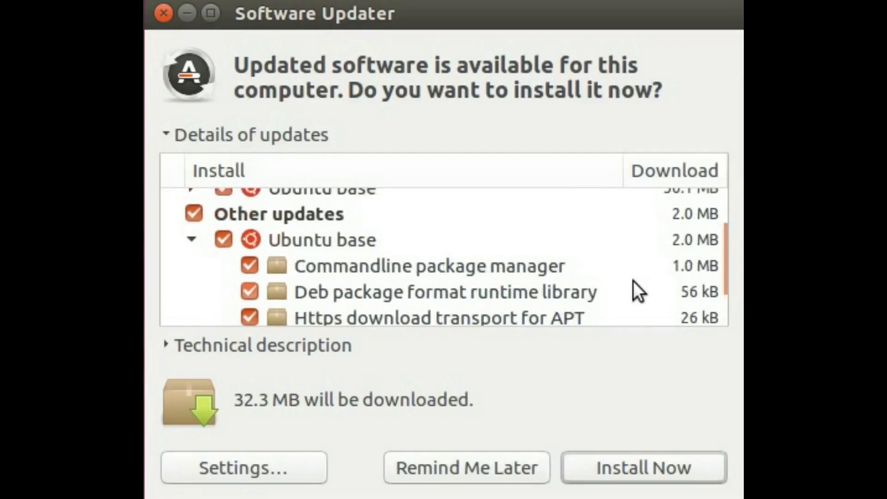
pyautogui.click(193, 242)
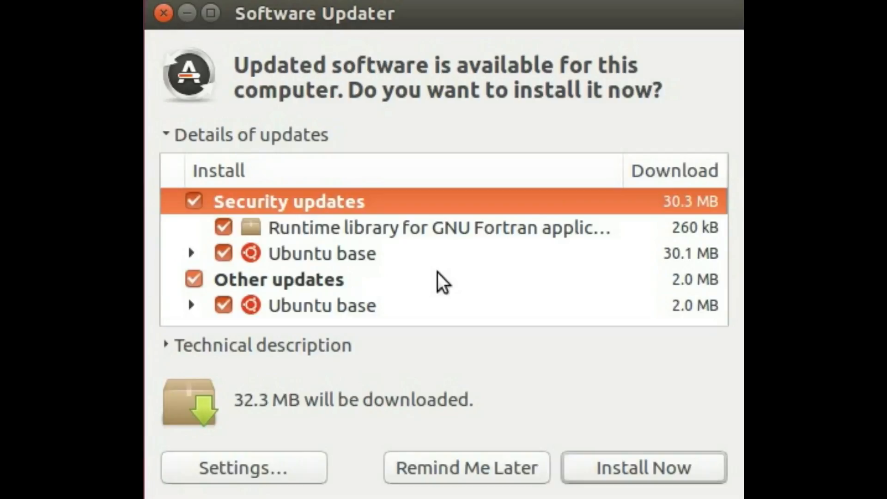
pyautogui.click(443, 465)
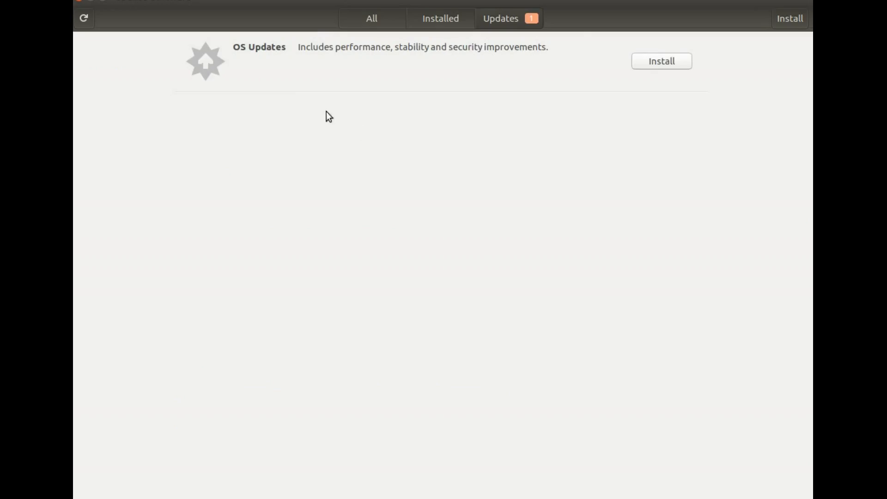
# Step: In Ubuntu Software, check the package list of the OS Updates entry, close it and start installing the OS updates
pyautogui.click(262, 47)
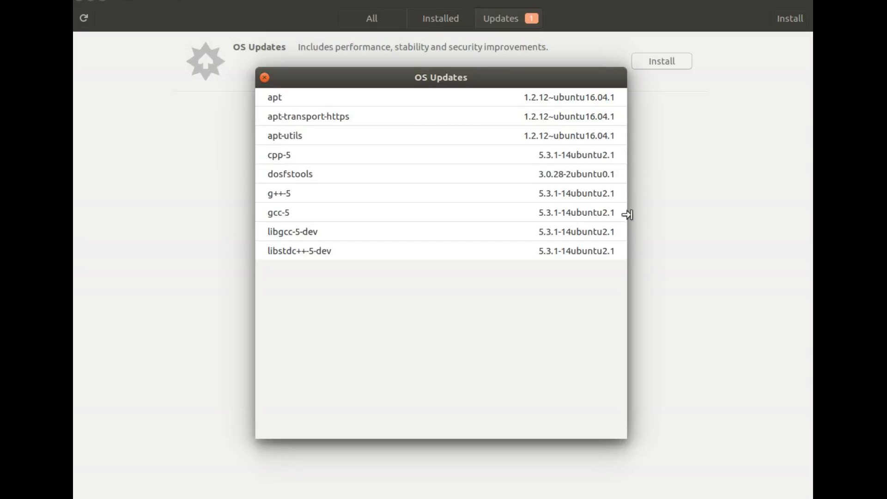
pyautogui.moveTo(623, 271)
pyautogui.mouseDown()
pyautogui.moveTo(768, 262)
pyautogui.moveTo(622, 280)
pyautogui.mouseUp()
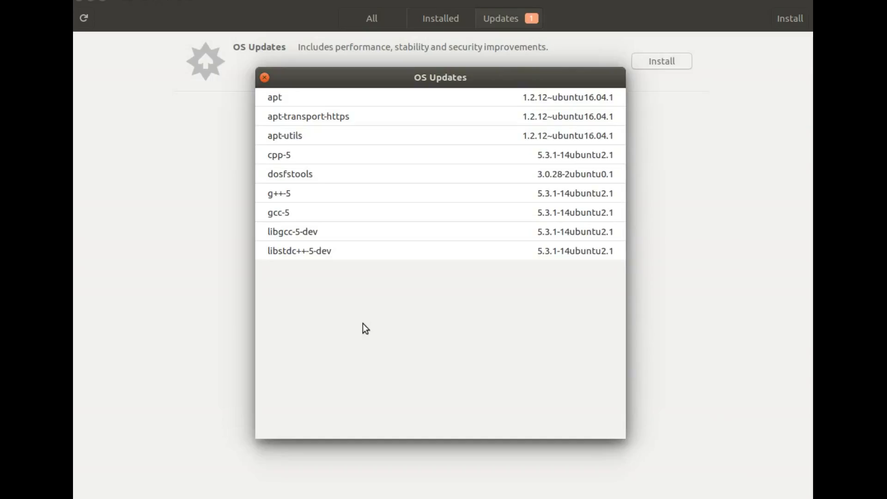
pyautogui.press('Escape')
pyautogui.click(652, 61)
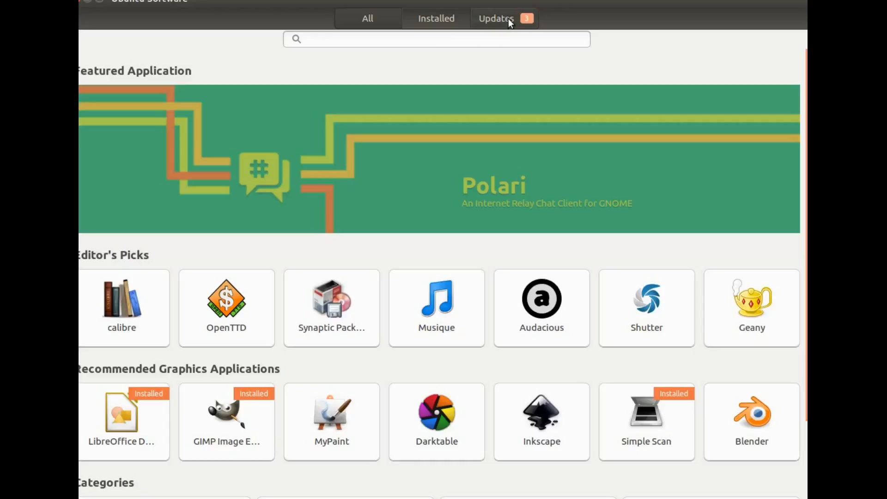
# Step: Show the available updates in Ubuntu Software
pyautogui.click(508, 19)
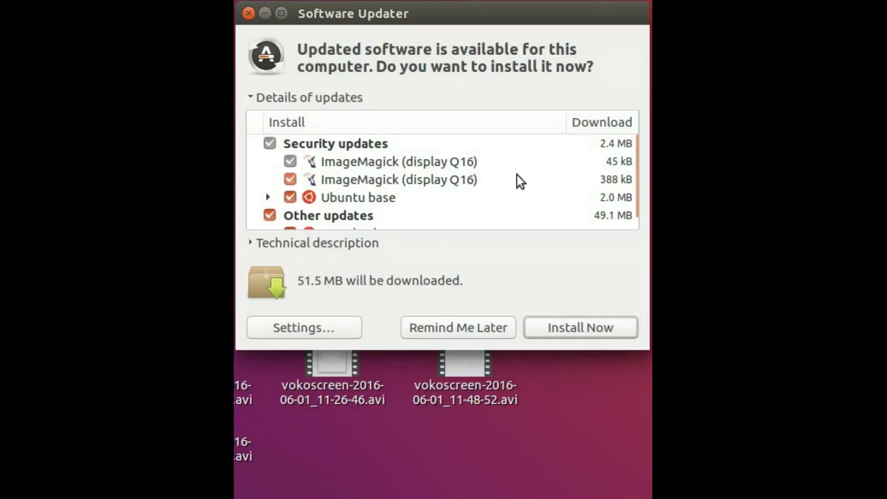
# Step: In Software Updater, review the listed security and other updates, install them and expand the installation details
pyautogui.scroll(-1, 520, 182)
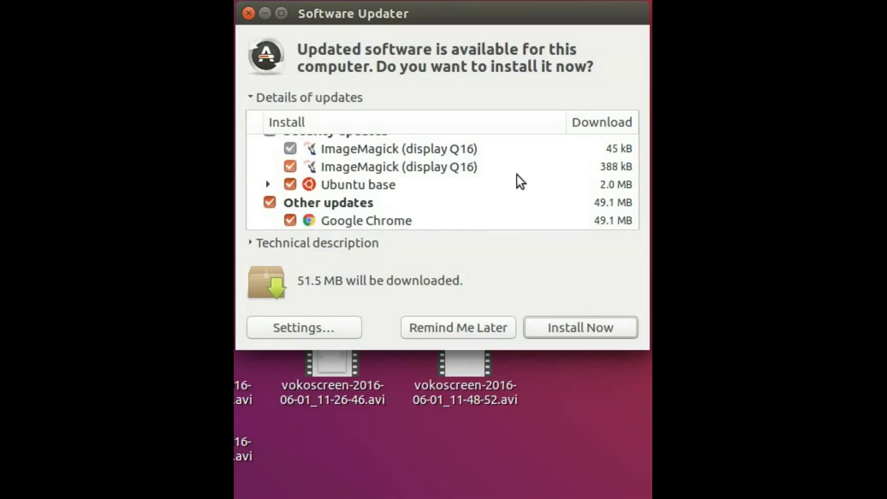
pyautogui.scroll(1, 521, 182)
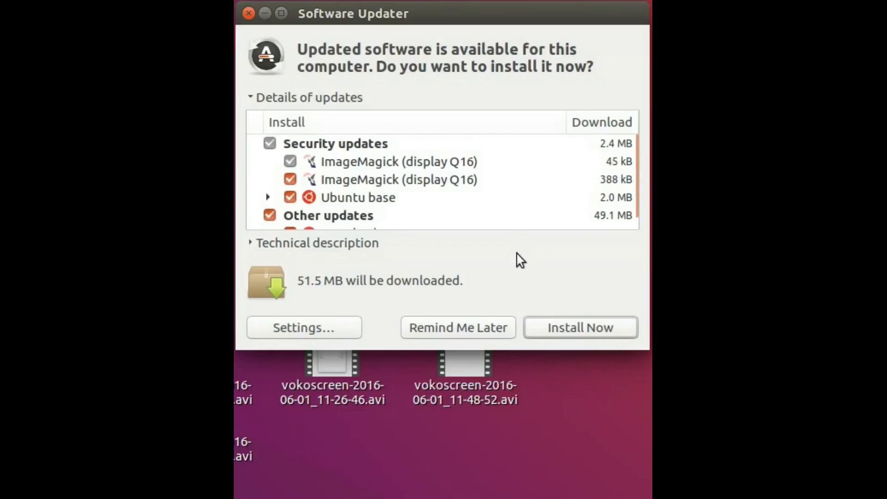
pyautogui.click(571, 325)
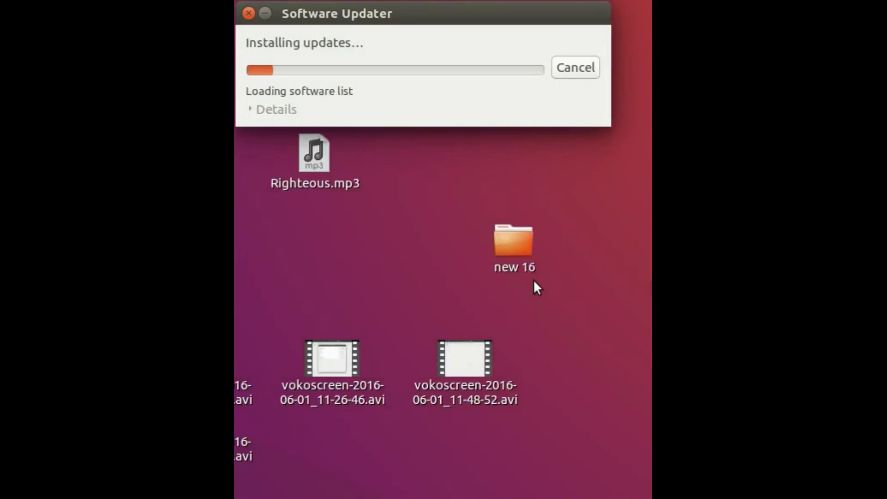
pyautogui.click(251, 109)
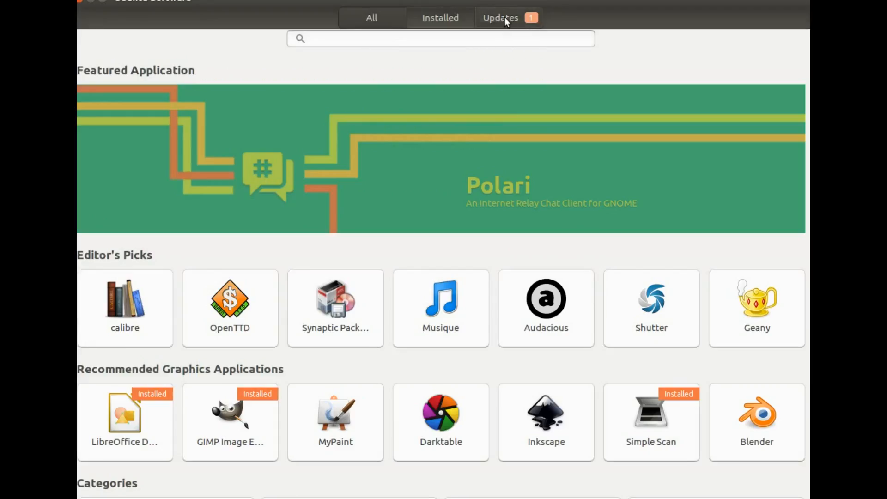
# Step: Switch to Ubuntu Software, open its available updates and start installing the OS Updates entry
pyautogui.click(505, 18)
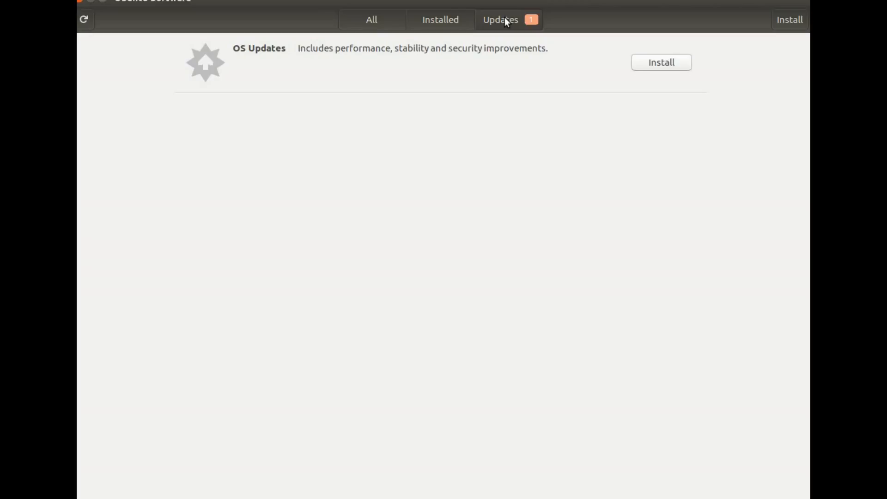
pyautogui.click(661, 63)
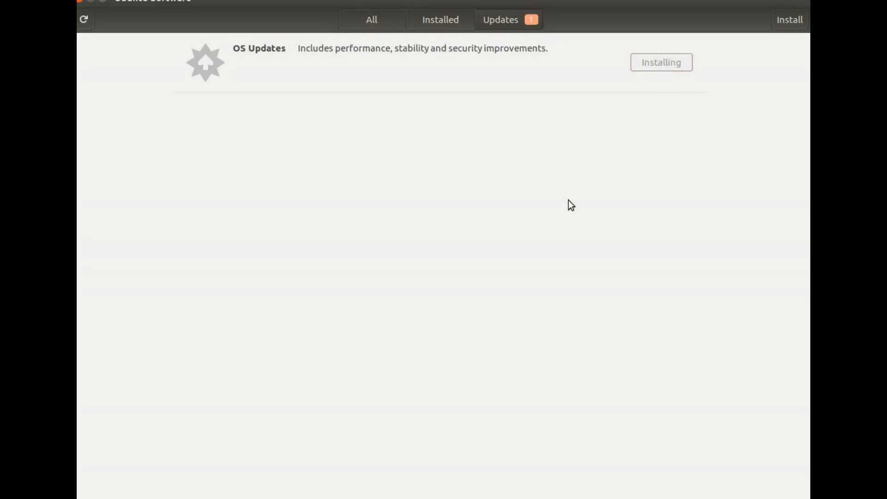